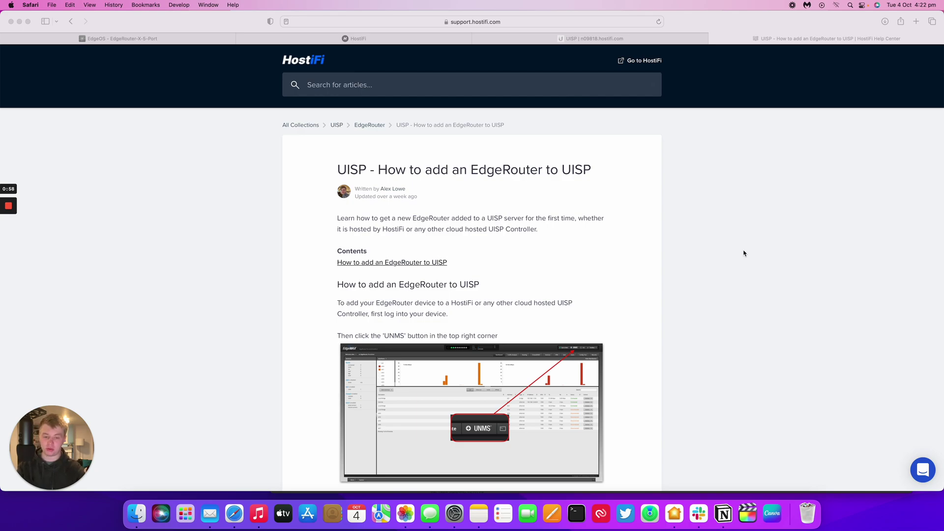
# - Copy the UISP adoption key from the server's Devices Adoption settings and return to the EdgeOS dashboard
pyautogui.click(130, 39)
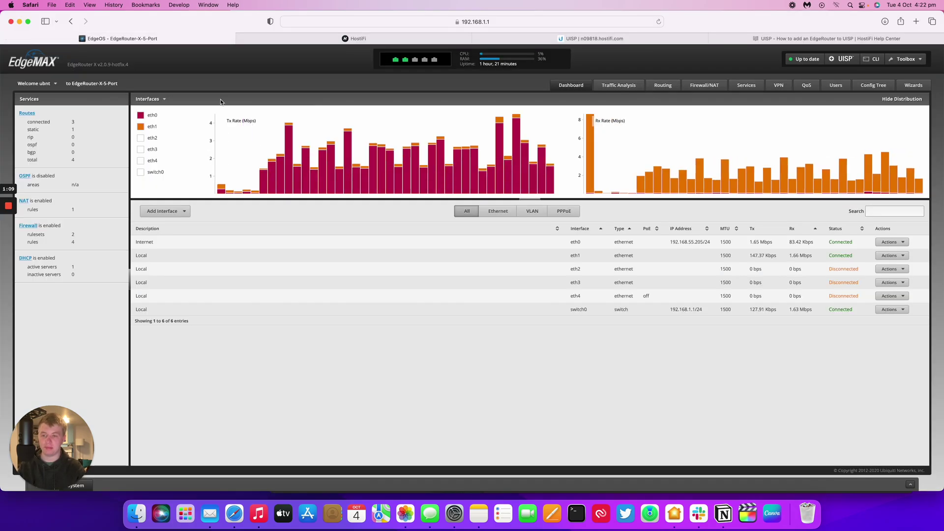
pyautogui.moveTo(2, 109); pyautogui.dragTo(34, 109)
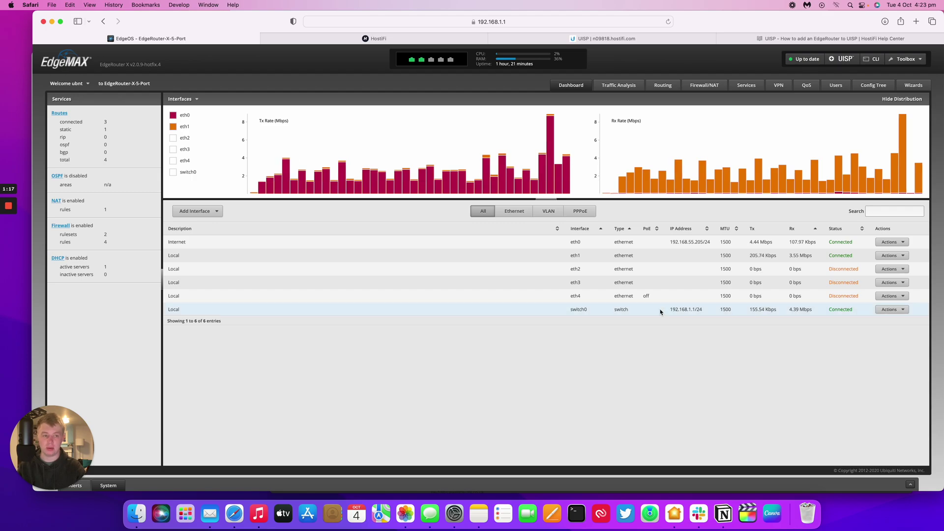
pyautogui.click(627, 38)
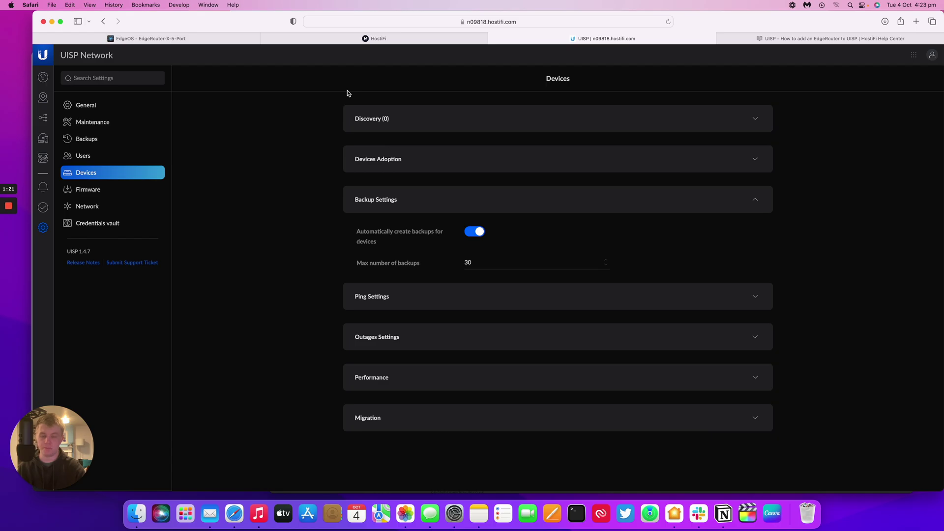
pyautogui.click(369, 159)
pyautogui.click(494, 193)
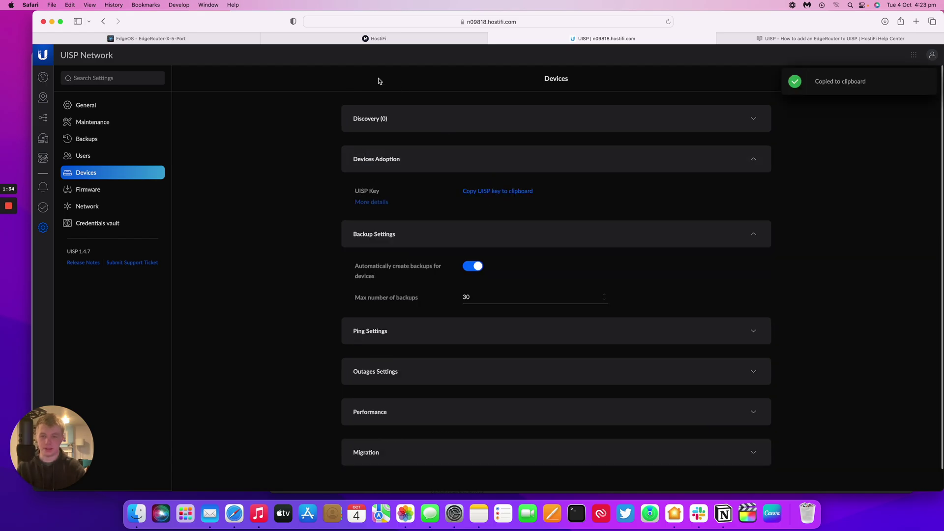
pyautogui.click(185, 38)
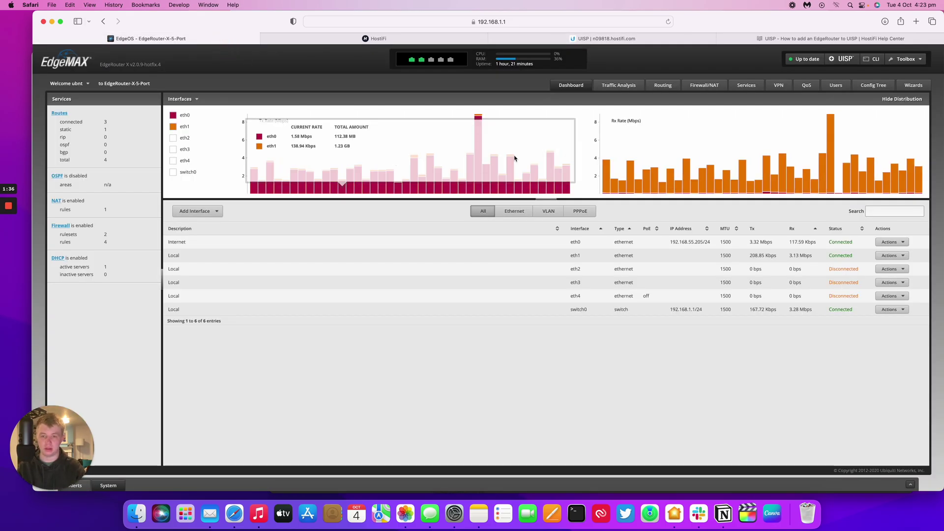
# - View the router's Add to UISP Cloud / Paste UISP key options, then dismiss them
pyautogui.click(846, 58)
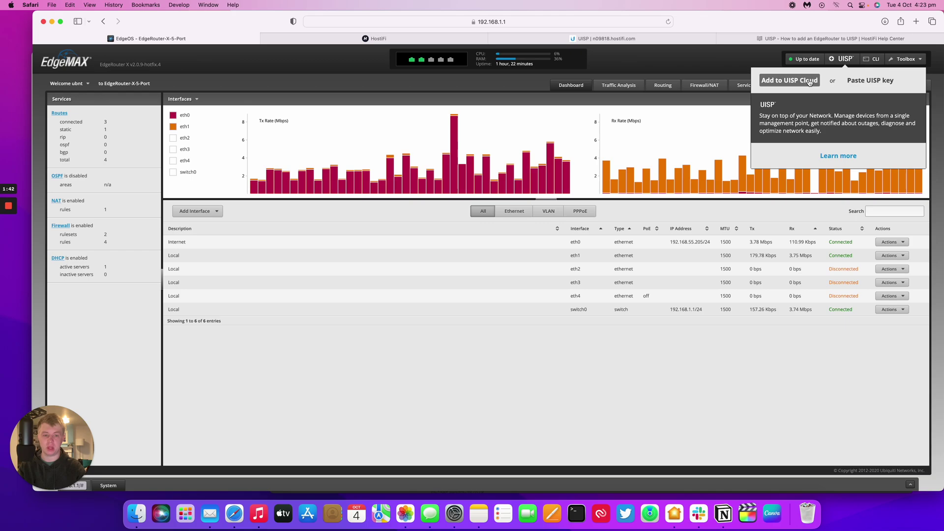
pyautogui.click(809, 82)
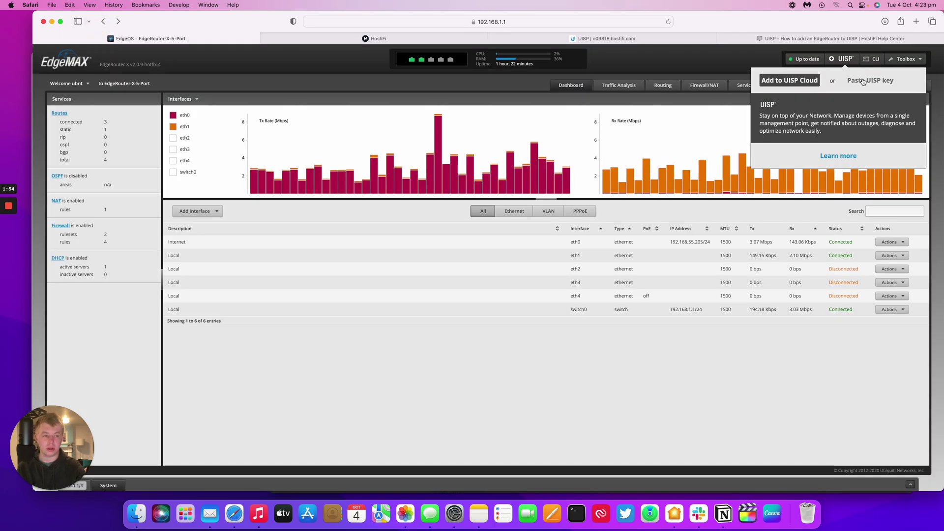
pyautogui.click(571, 358)
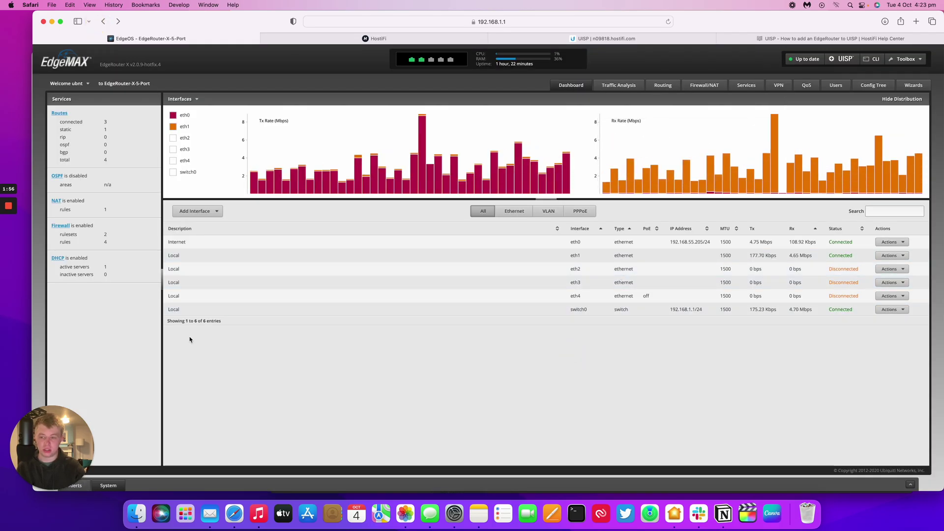
# - Enable UISP Connection in System settings with the pasted UISP key and save
pyautogui.click(108, 485)
pyautogui.scroll(-3, 248, 319)
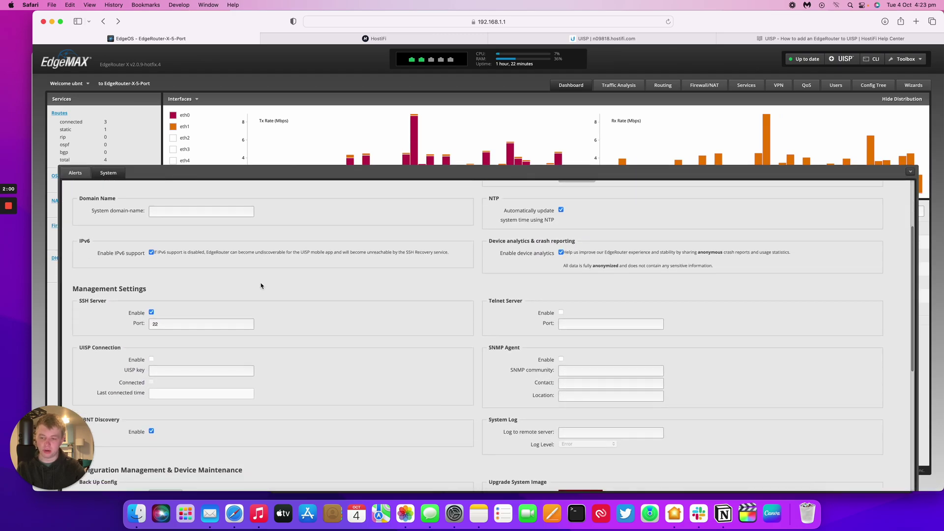
pyautogui.scroll(-2, 249, 319)
pyautogui.click(151, 303)
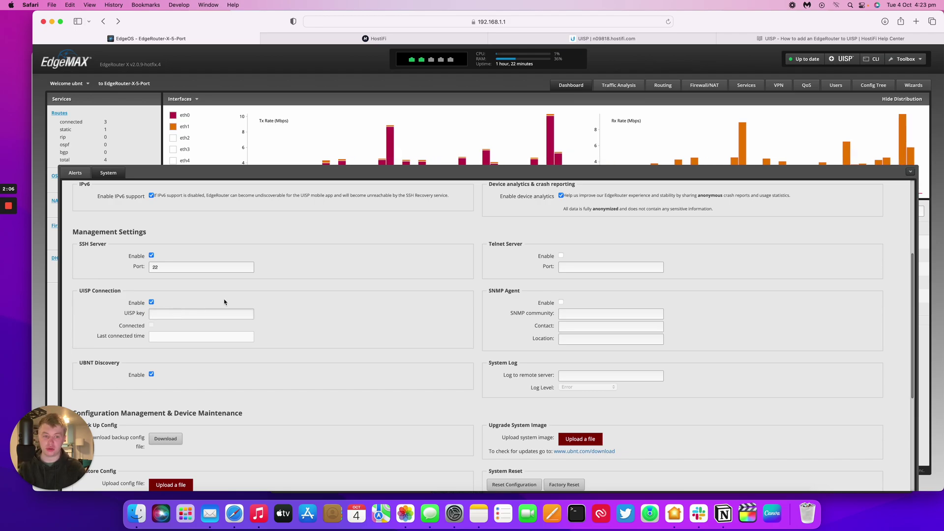
pyautogui.click(158, 313)
pyautogui.press('super+v')
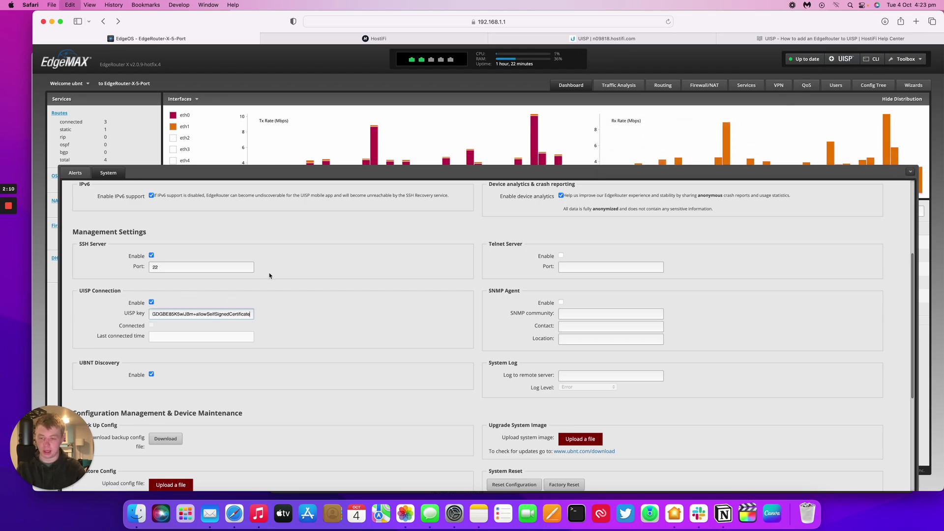
pyautogui.scroll(-6, 199, 345)
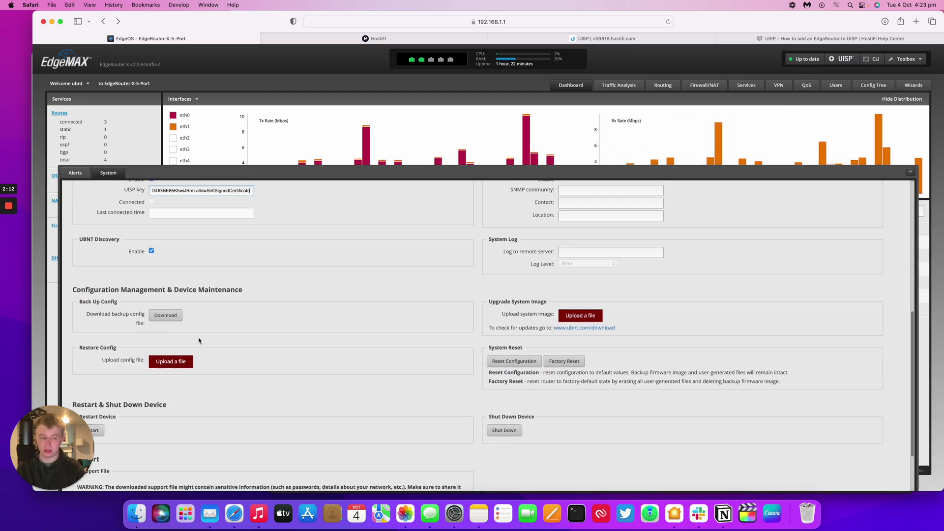
pyautogui.scroll(-3, 148, 406)
pyautogui.click(102, 468)
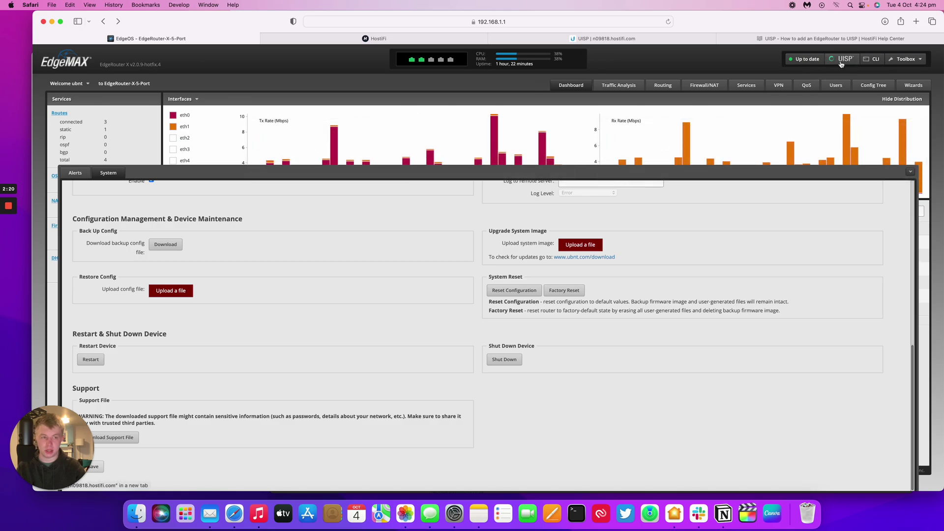
pyautogui.moveTo(805, 59)
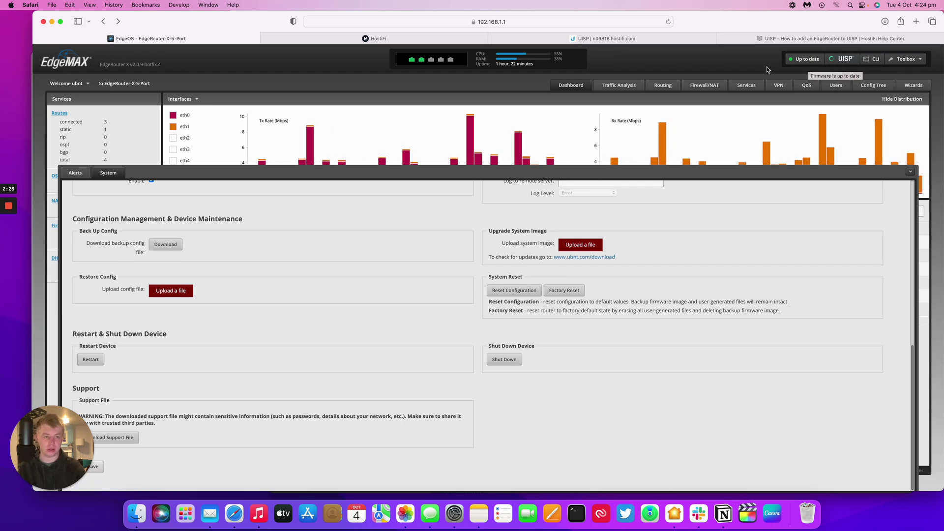
# - Show the UISP wired devices list where EdgeRouter-X-5-Port now appears, then return to EdgeOS
pyautogui.click(649, 39)
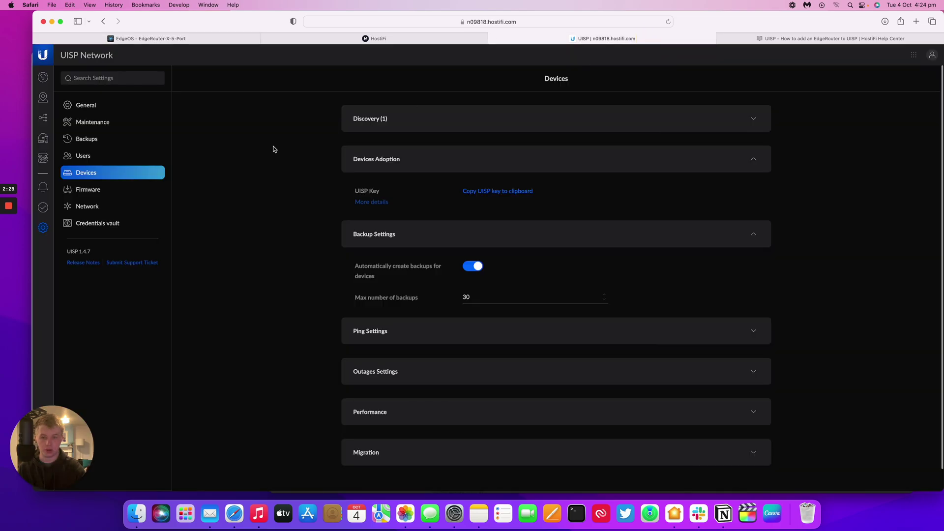
pyautogui.click(43, 139)
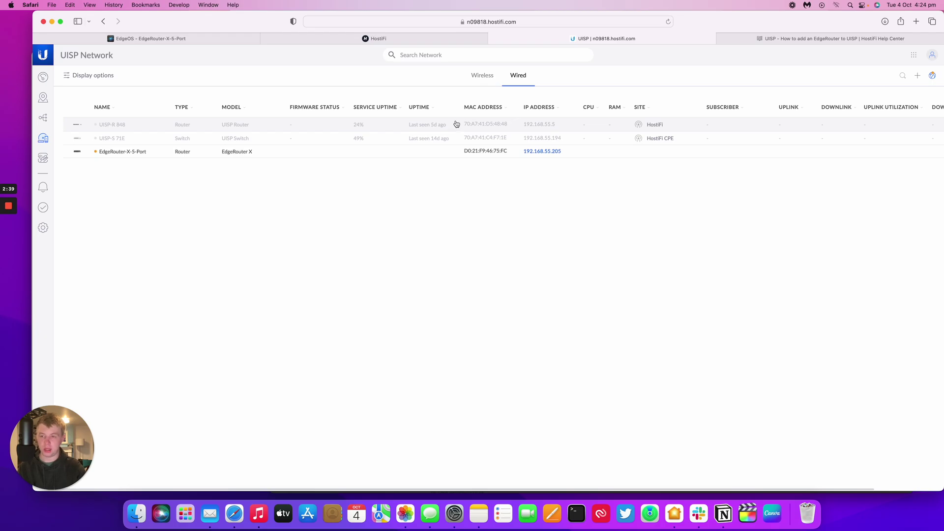
pyautogui.click(247, 39)
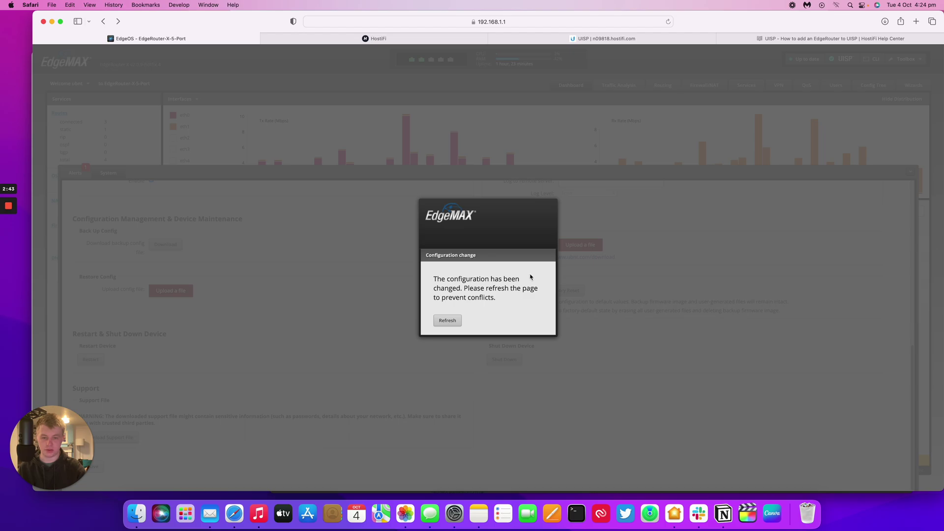
# - Refresh EdgeOS after the configuration change and return to the UISP devices list
pyautogui.click(447, 320)
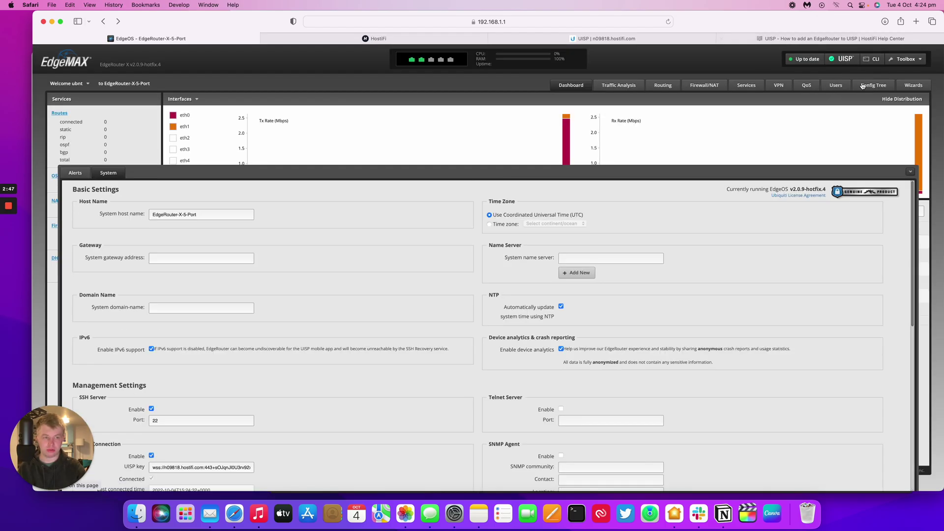
pyautogui.click(552, 38)
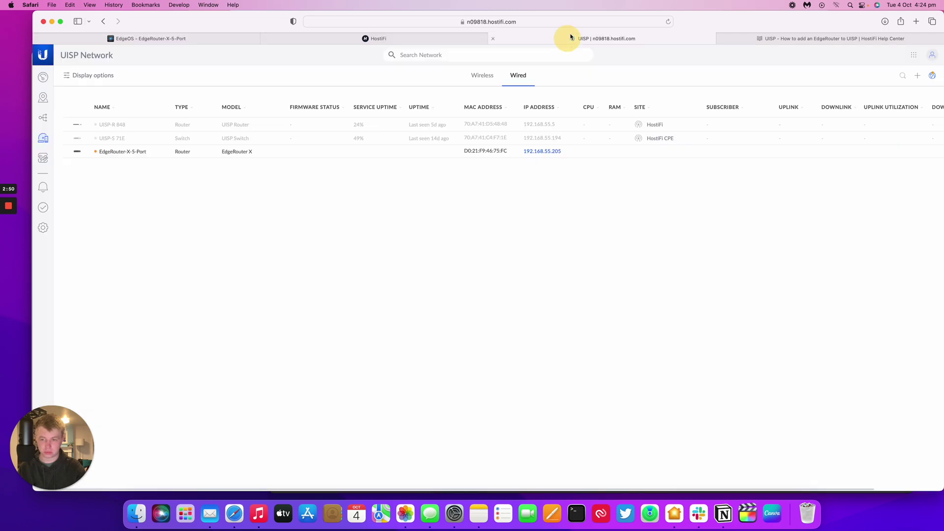
# - Assign EdgeRouter-X-5-Port to the HostiFi site and view its device overview
pyautogui.click(361, 153)
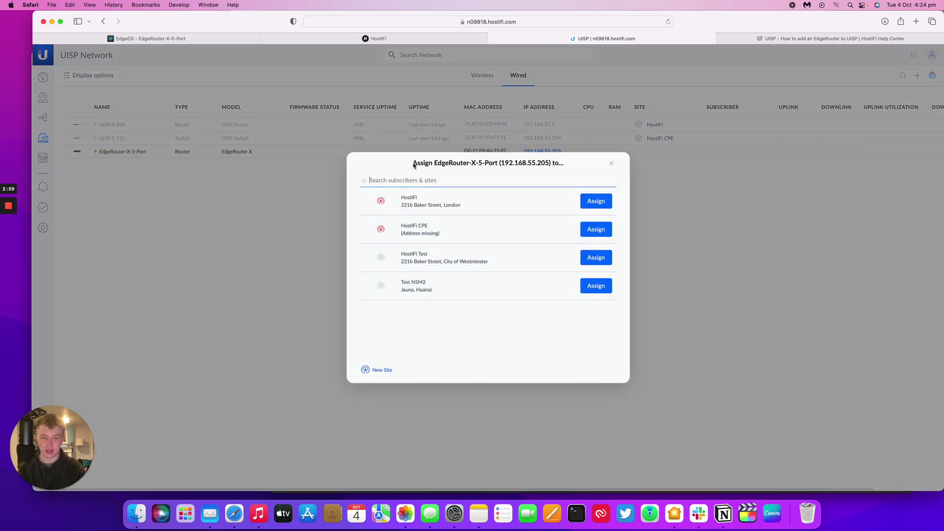
pyautogui.click(588, 201)
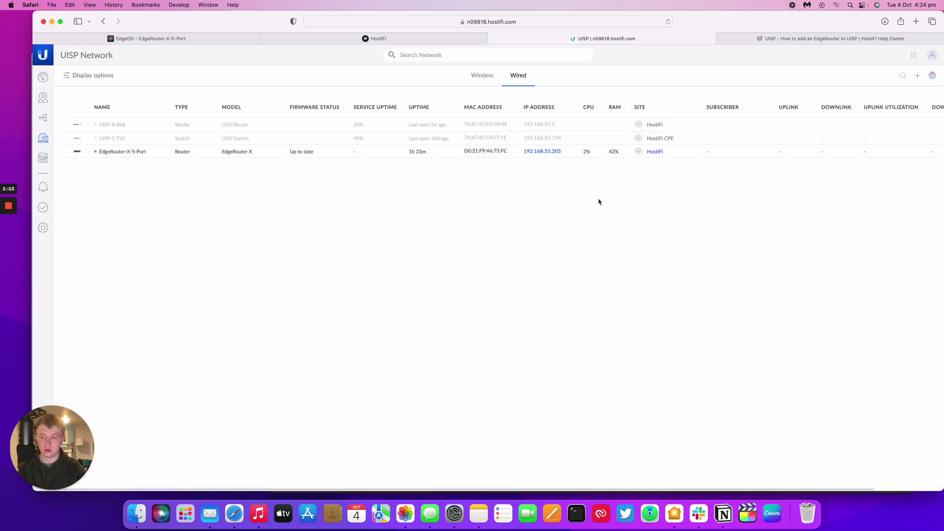
pyautogui.click(416, 153)
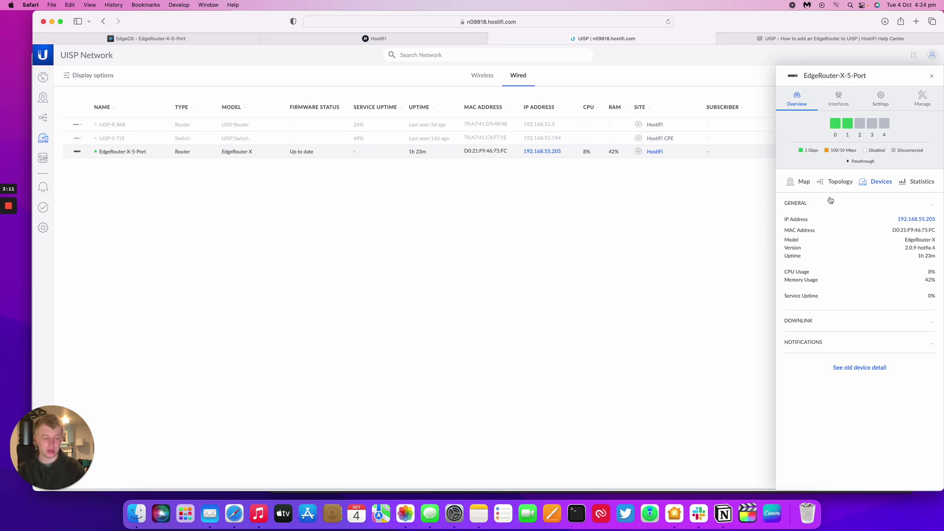
# - Browse the router's Interfaces, Settings and Manage panels, including firmware and add-interface options
pyautogui.click(838, 98)
pyautogui.click(879, 100)
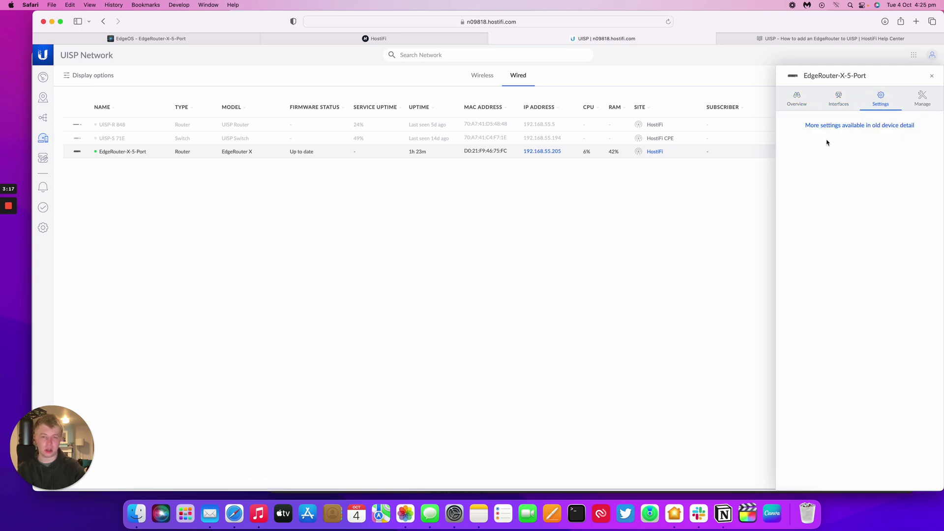
pyautogui.click(921, 100)
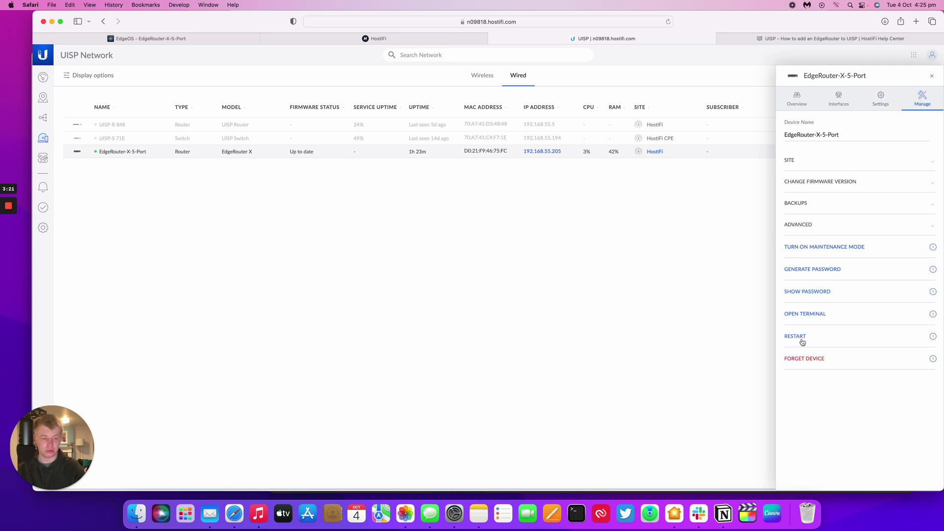
pyautogui.click(819, 182)
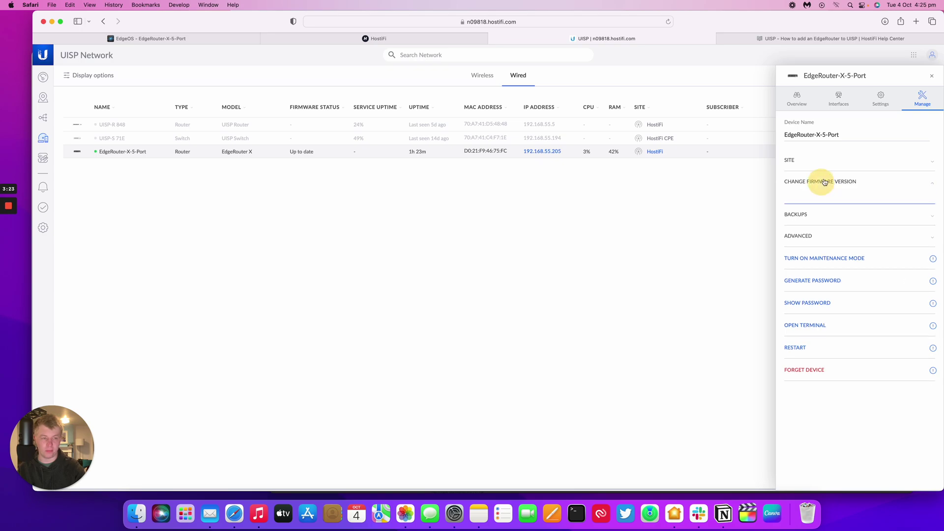
pyautogui.click(839, 98)
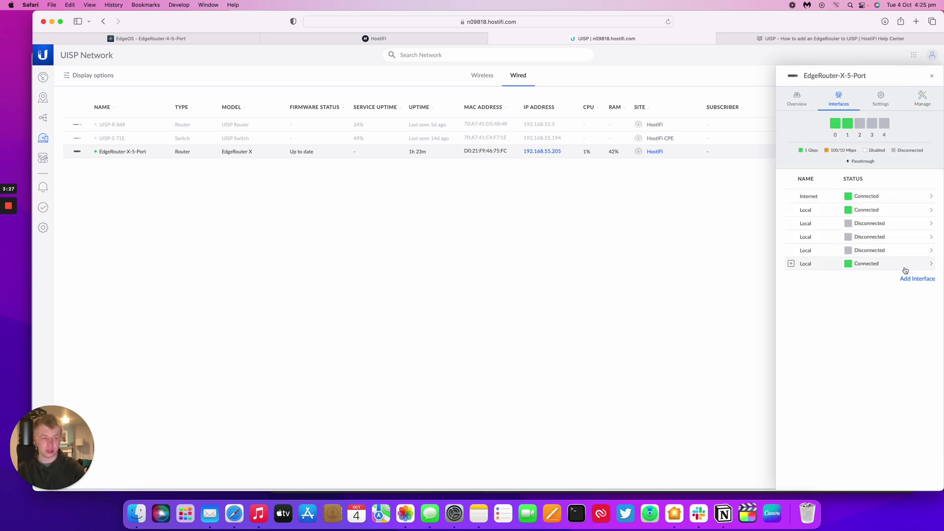
pyautogui.click(917, 278)
pyautogui.click(834, 209)
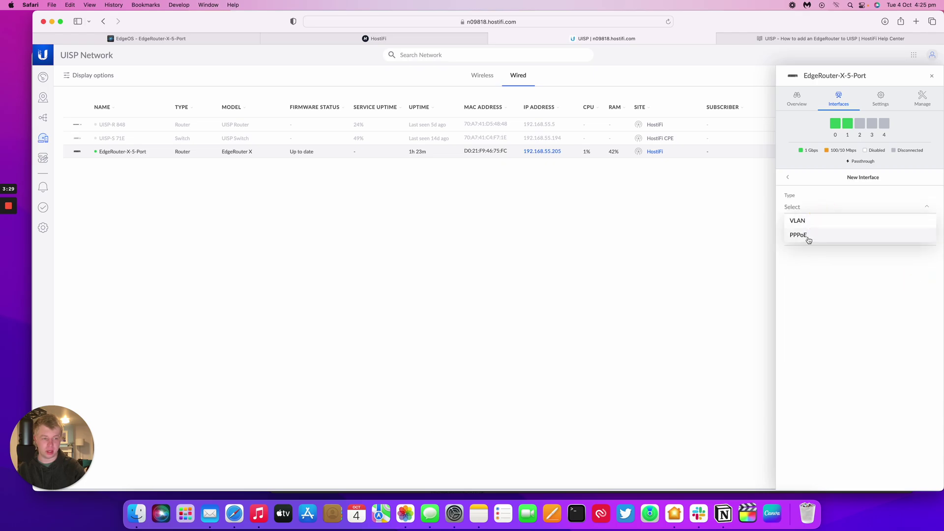
pyautogui.click(819, 275)
# - Switch to the router's full old-style device detail dashboard from its Settings panel
pyautogui.click(881, 98)
pyautogui.click(859, 125)
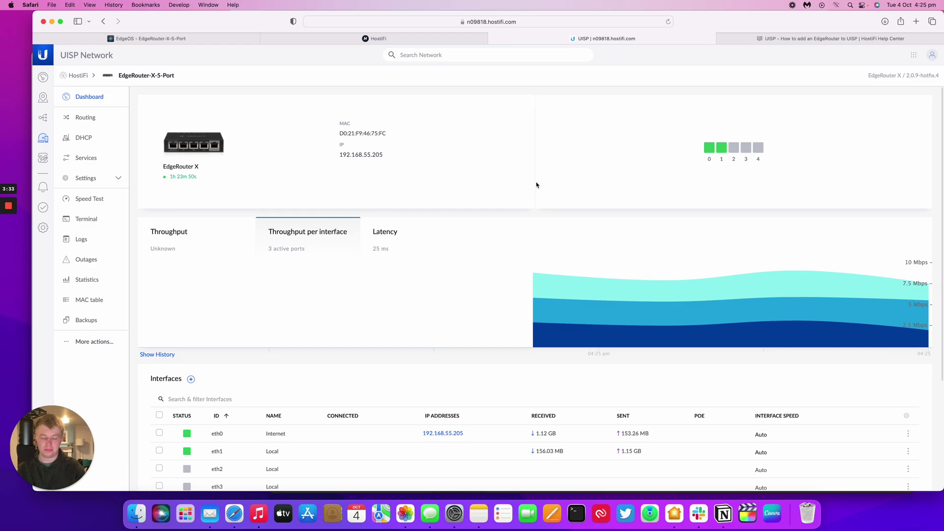
pyautogui.scroll(-3, 535, 184)
pyautogui.scroll(-3, 472, 184)
pyautogui.scroll(2, 467, 186)
pyautogui.scroll(5, 467, 186)
# - Review the router's DHCP servers, Services and More actions, then return to the devices list
pyautogui.click(83, 137)
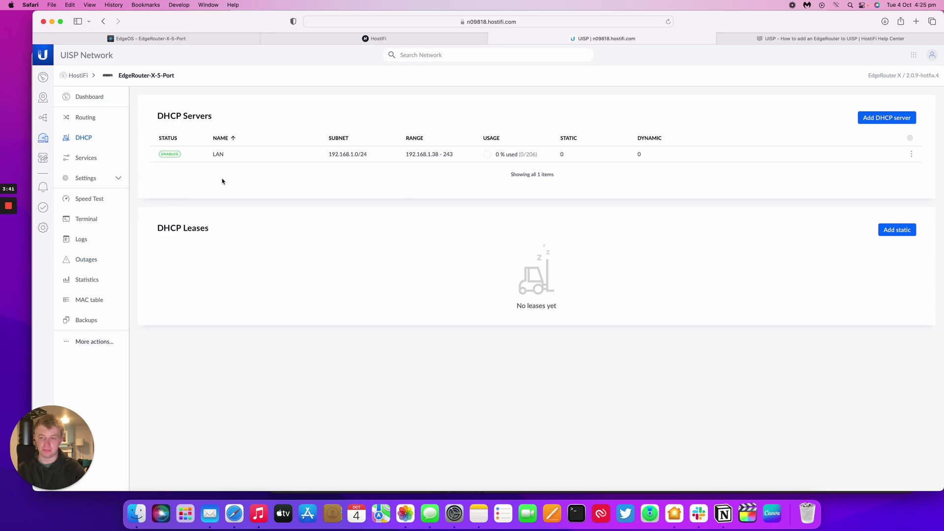
pyautogui.click(86, 157)
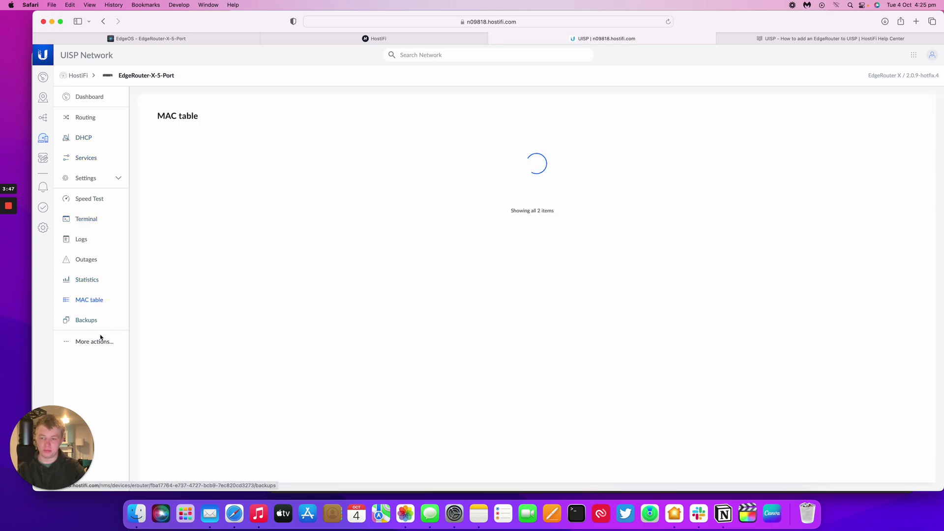
pyautogui.click(93, 341)
pyautogui.click(43, 79)
pyautogui.click(44, 137)
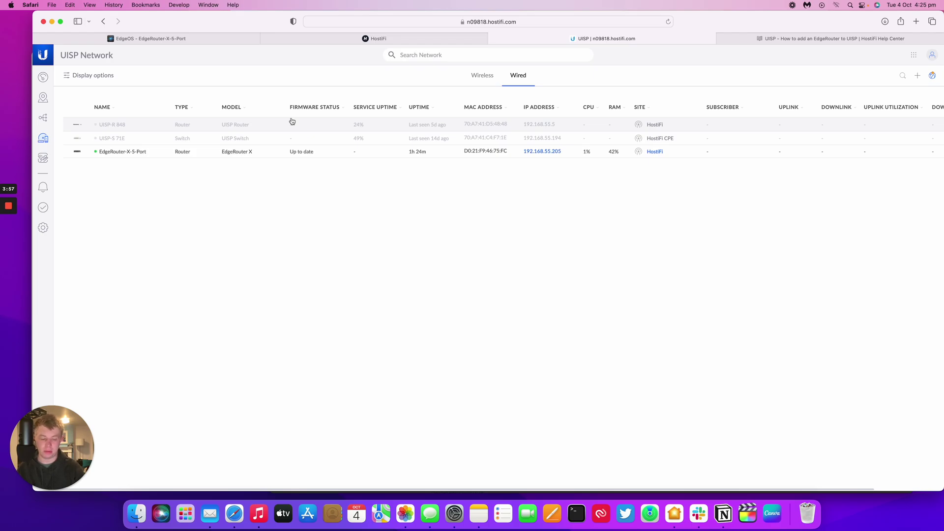
# - Bring back the HostiFi Help Center article on adding an EdgeRouter to UISP
pyautogui.click(778, 38)
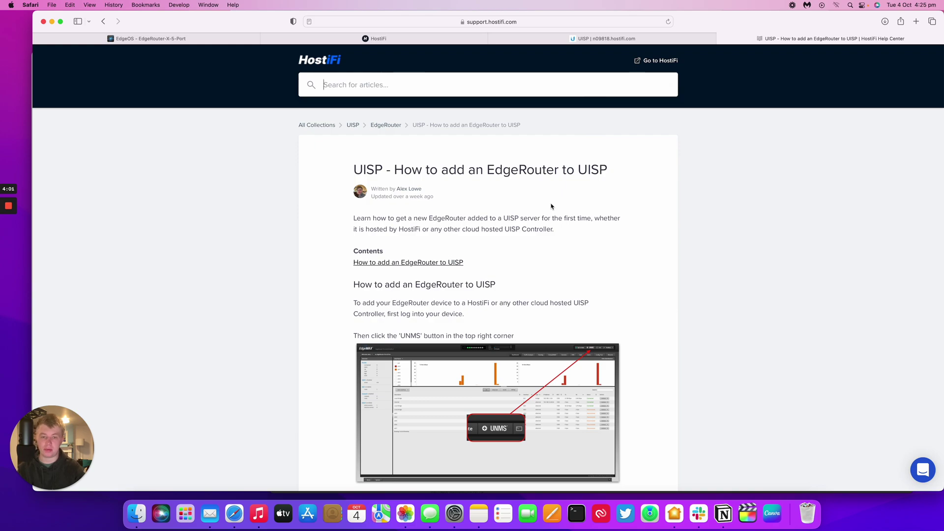